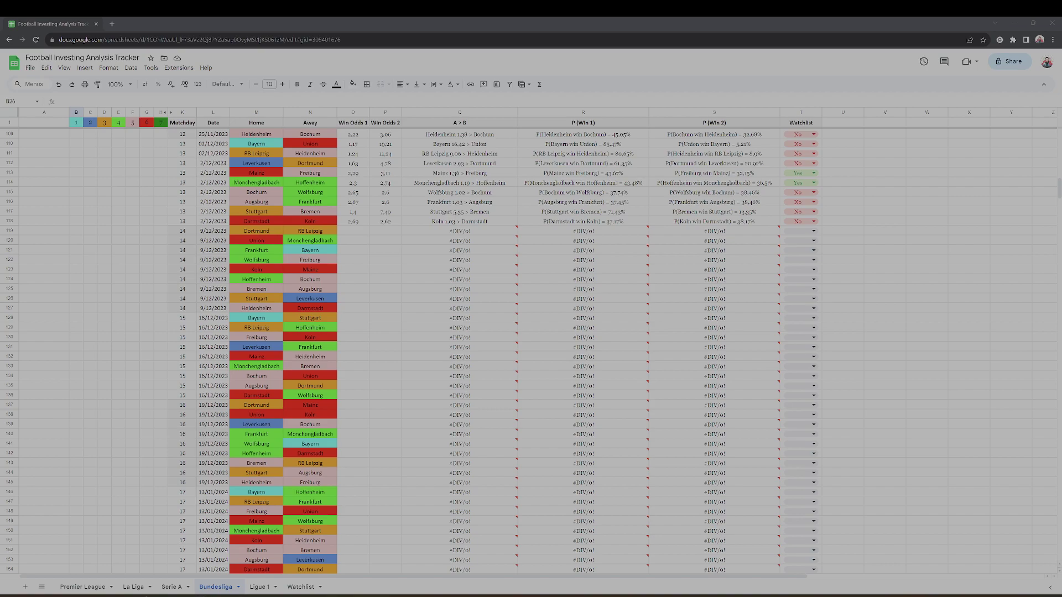
Enter Win Odds 1 as 1.72 and Win Odds 2 as 4.45 for the matchday 14 Hoffenheim vs Bochum match.
mouse_move(464, 337)
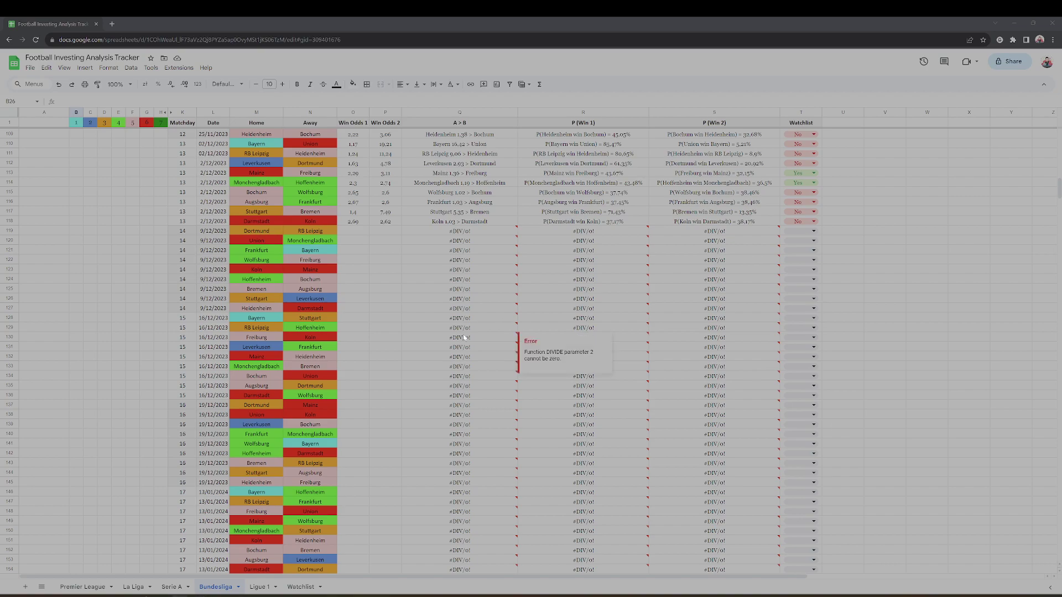
click(358, 282)
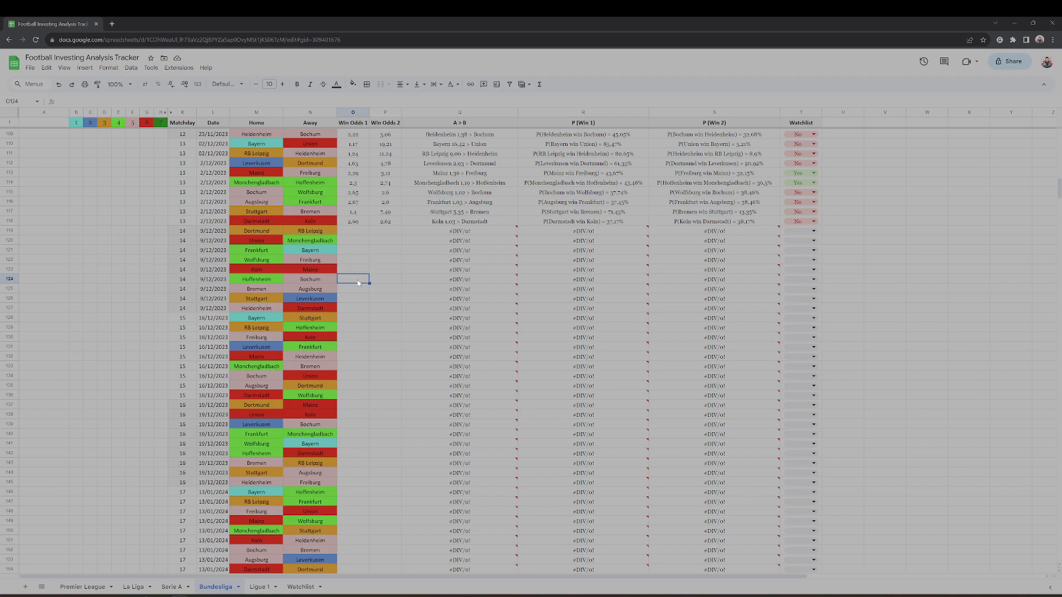
text(1.72)
key(Tab)
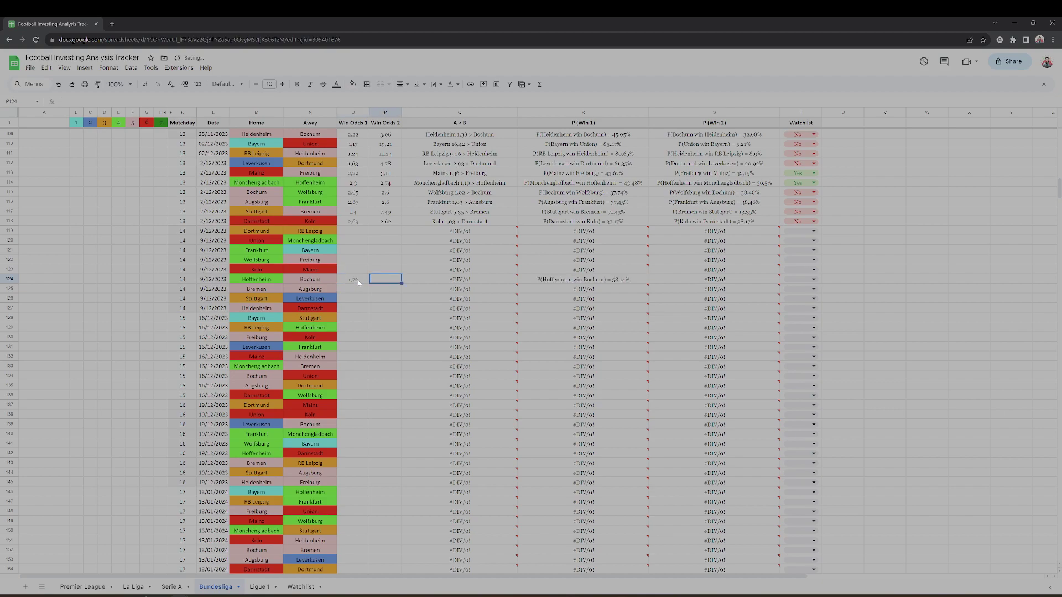
text(4.45)
key(Tab)
Set the Watchlist value for the matchday 14 Hoffenheim vs Bochum match to No.
key(Tab)
key(Tab)
key(Tab)
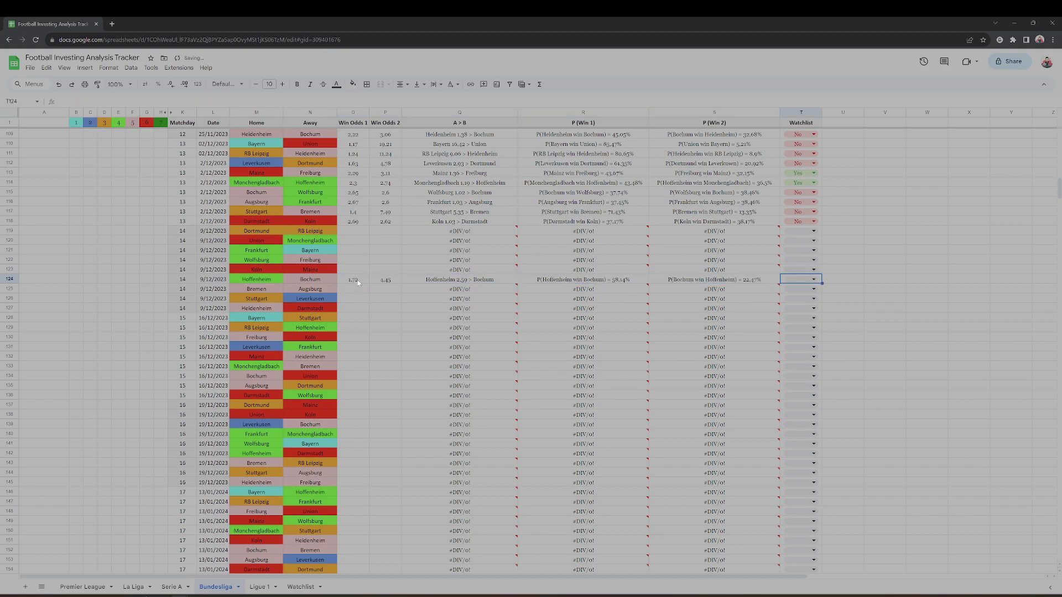
text(No)
key(Return)
key(Up)
key(Left)
key(Left)
key(Left)
key(Left)
key(Left)
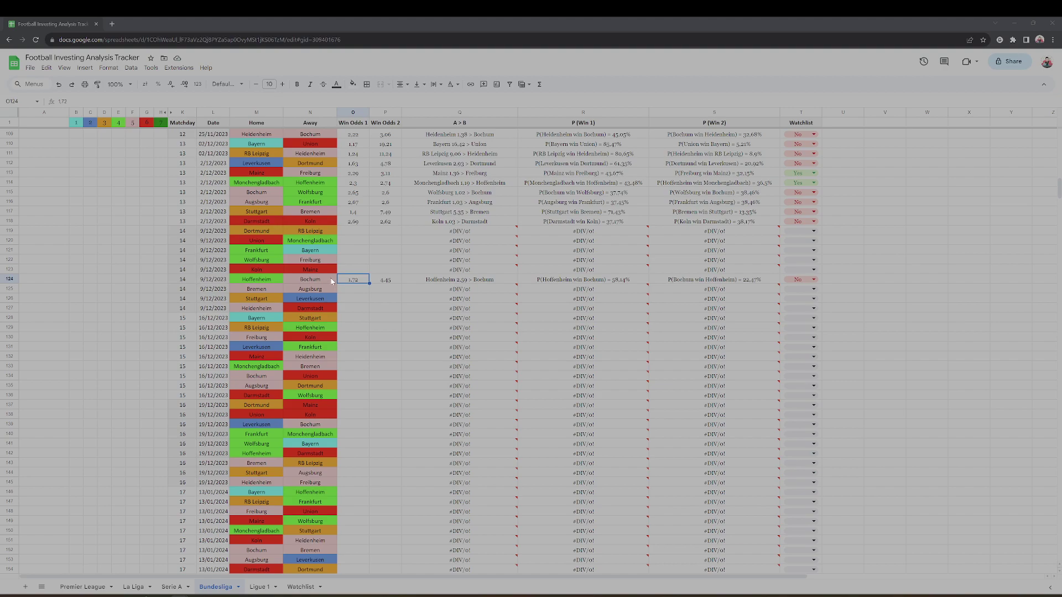
Enter Win Odds 1 as 8.66 and Win Odds 2 as 1.33 for the matchday 14 Frankfurt vs Bayern match.
click(346, 307)
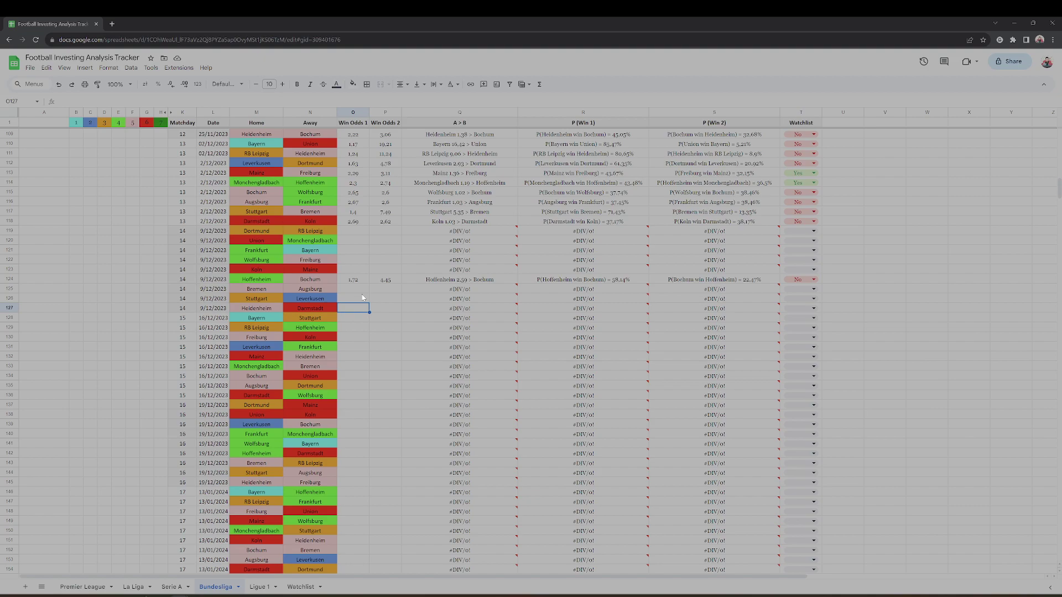
click(348, 251)
text(8.66)
key(Tab)
text(1.33)
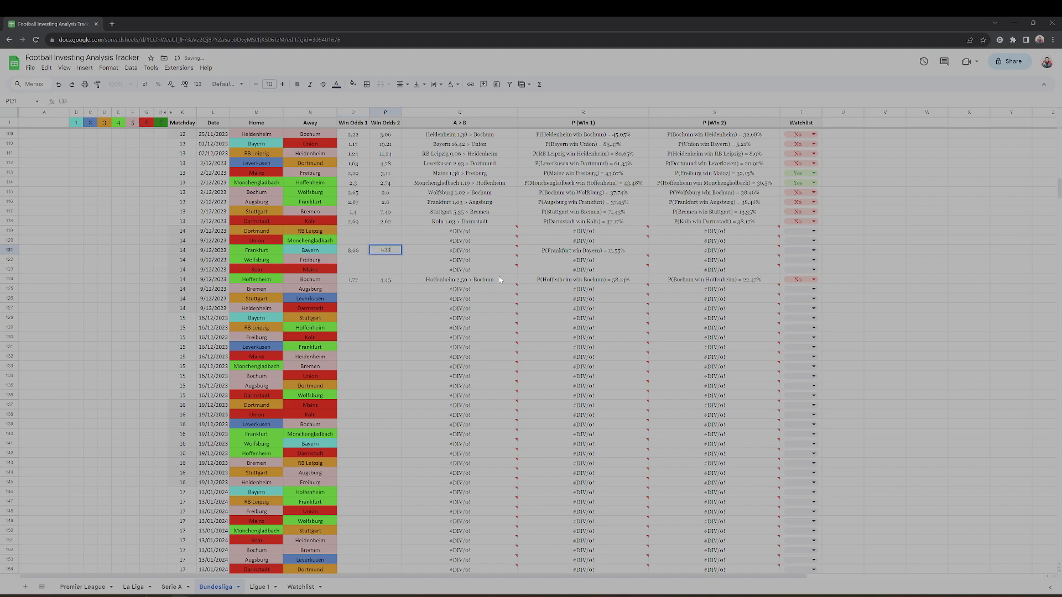
key(Tab)
Set the Watchlist value for the matchday 14 Frankfurt vs Bayern match to No.
key(Tab)
key(Tab)
key(Tab)
text(No)
key(Return)
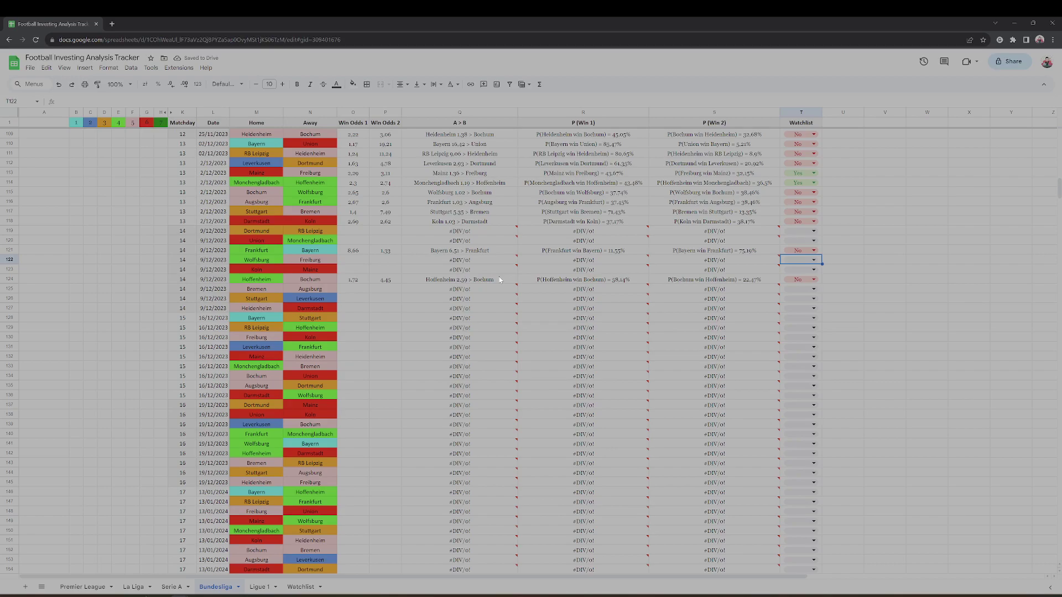
Enter Win Odds 1 as 2.08 and Win Odds 2 as 3.48 for the matchday 14 Heidenheim vs Darmstadt match.
key(Left)
key(Left)
key(Left)
key(Left)
key(Left)
key(Down)
key(Down)
key(Down)
key(Down)
key(Down)
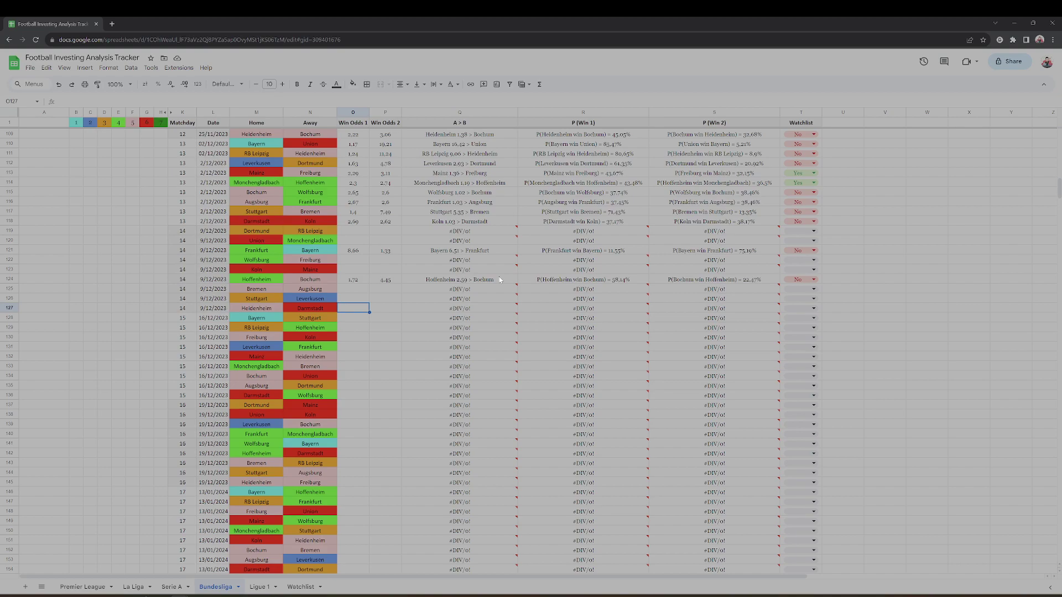
text(2.08)
key(Tab)
text(3.48)
key(Tab)
Set the Watchlist value for the matchday 14 Heidenheim vs Darmstadt match to No.
key(Tab)
key(Tab)
key(Tab)
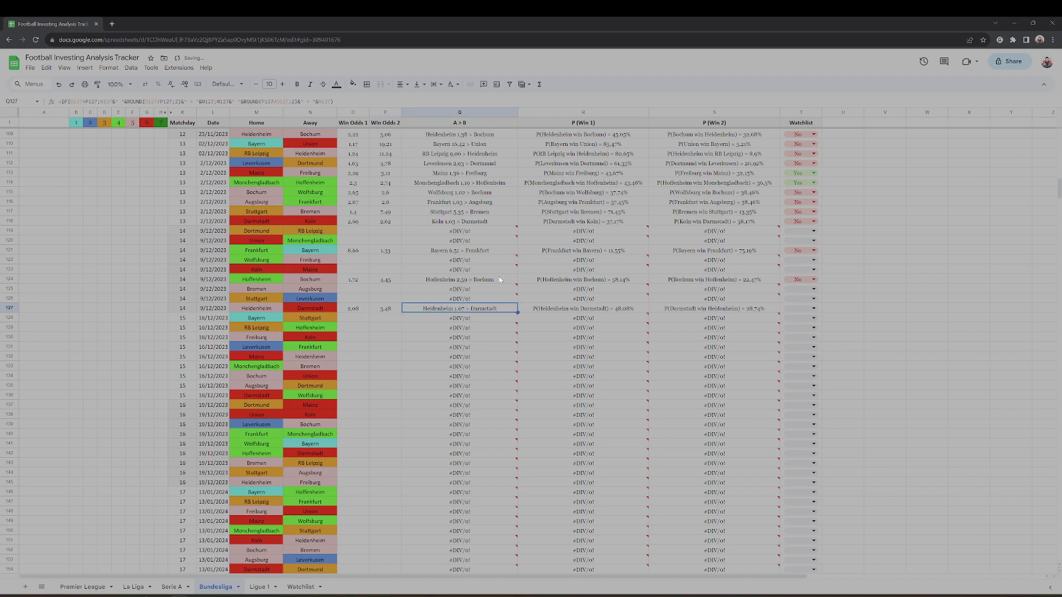
text(No)
key(Return)
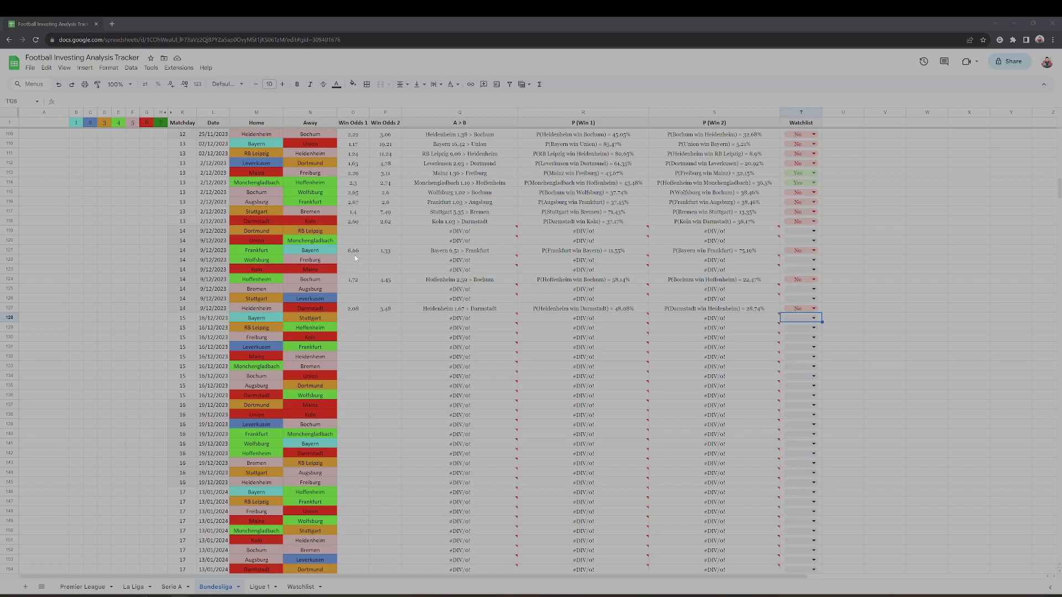
Enter Win Odds 1 as 2.15 and Win Odds 2 as 3.31 for the matchday 14 Union vs Monchengladbach match.
click(353, 240)
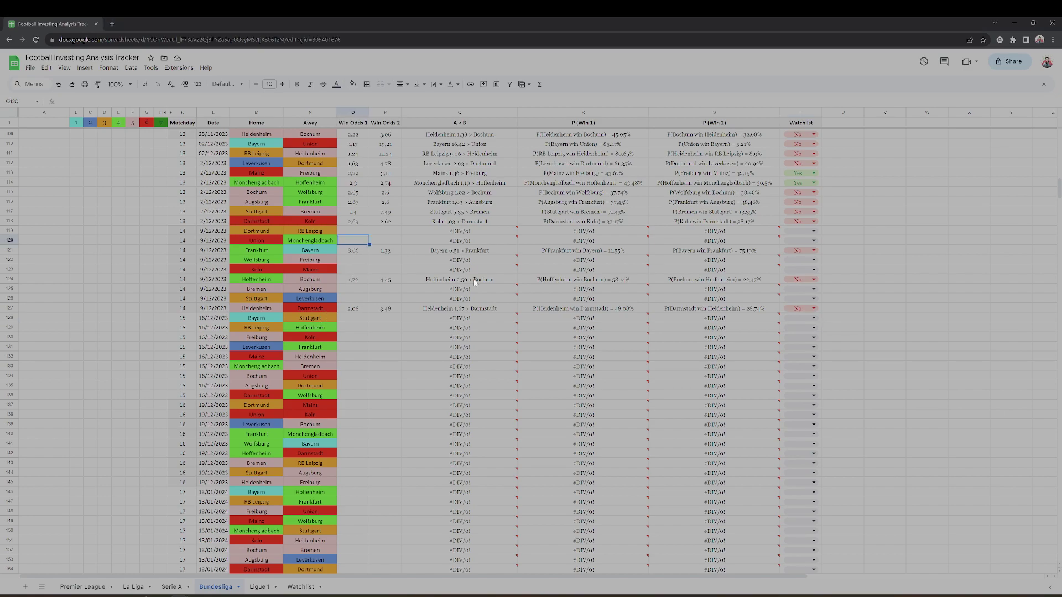
text(2.15)
key(Tab)
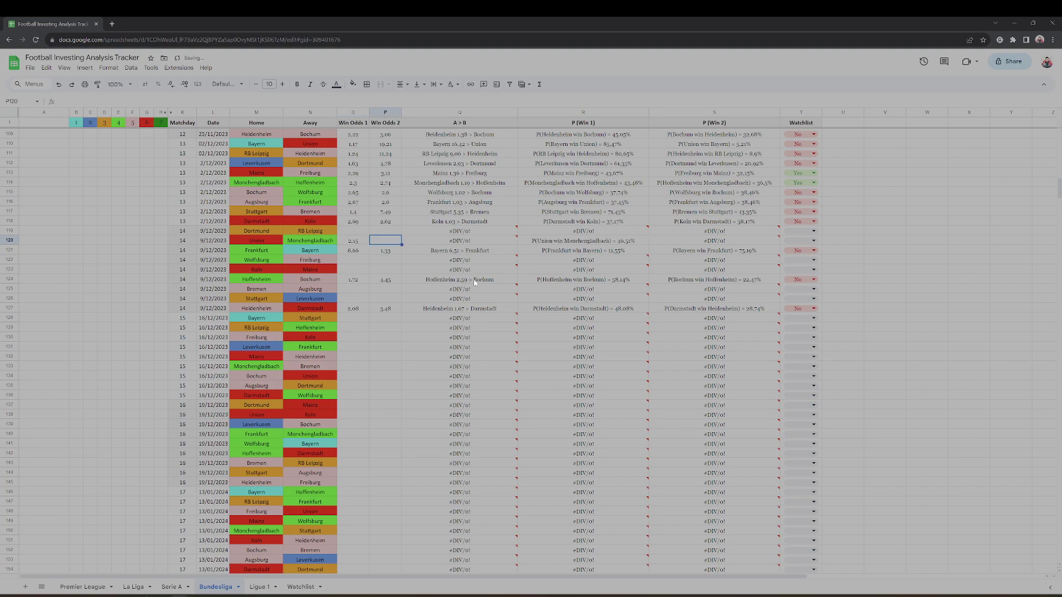
text(3.31)
key(Return)
Set the Watchlist value for the matchday 14 Union vs Monchengladbach match to Yes.
key(Up)
key(Right)
key(Right)
key(Right)
key(Right)
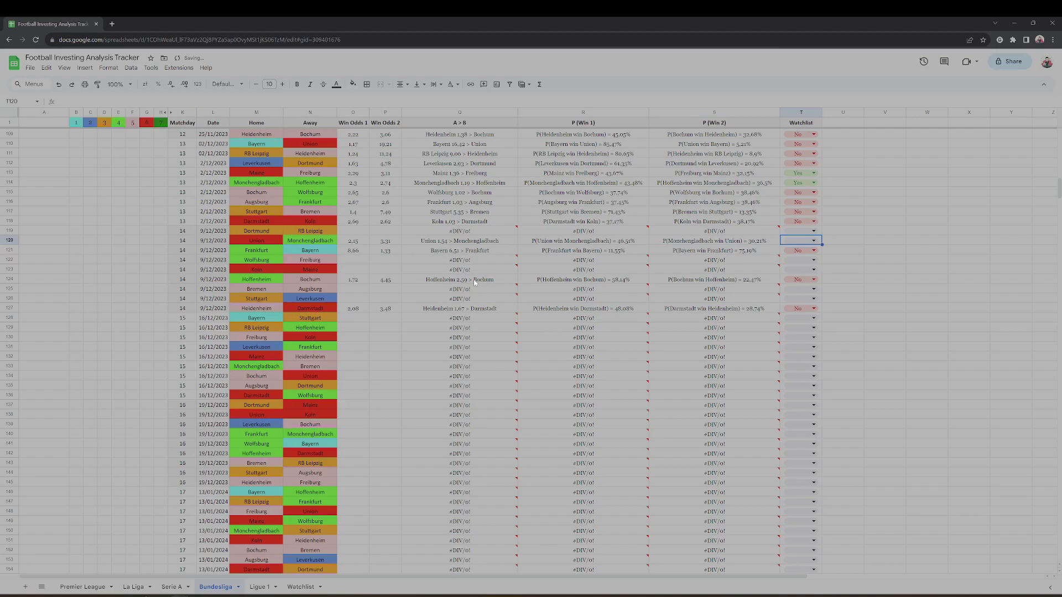
text(Yes)
key(Return)
Enter Win Odds 1 as 2.42 and Win Odds 2 as 2.77 for the matchday 14 Bremen vs Augsburg match.
key(Up)
key(Left)
key(Left)
key(Left)
key(Left)
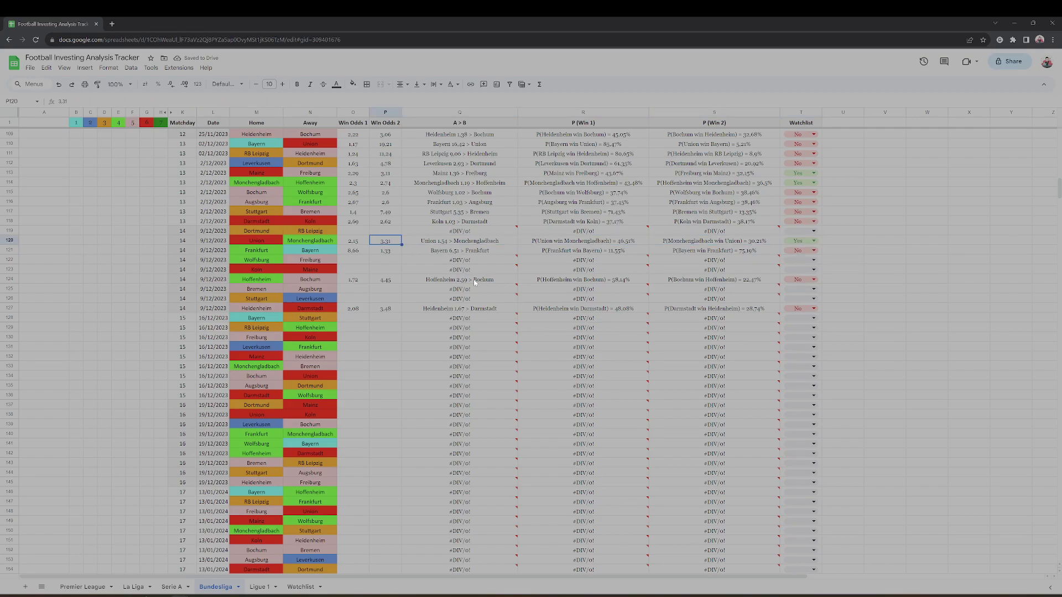
key(Left)
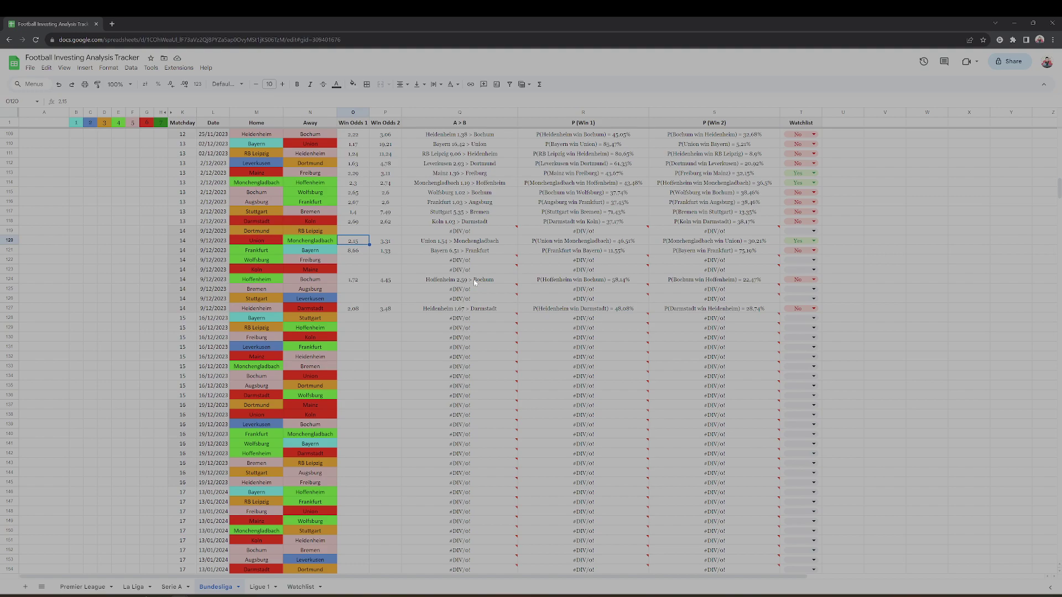
key(Down)
key(Down)
key(Down)
key(Down)
key(Down)
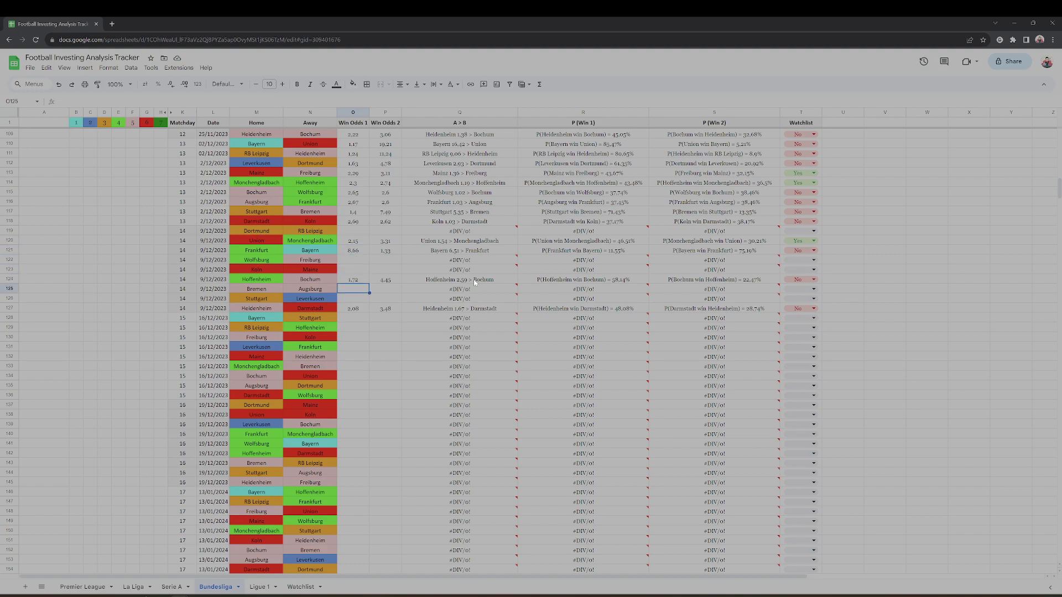
text(2.42)
key(Tab)
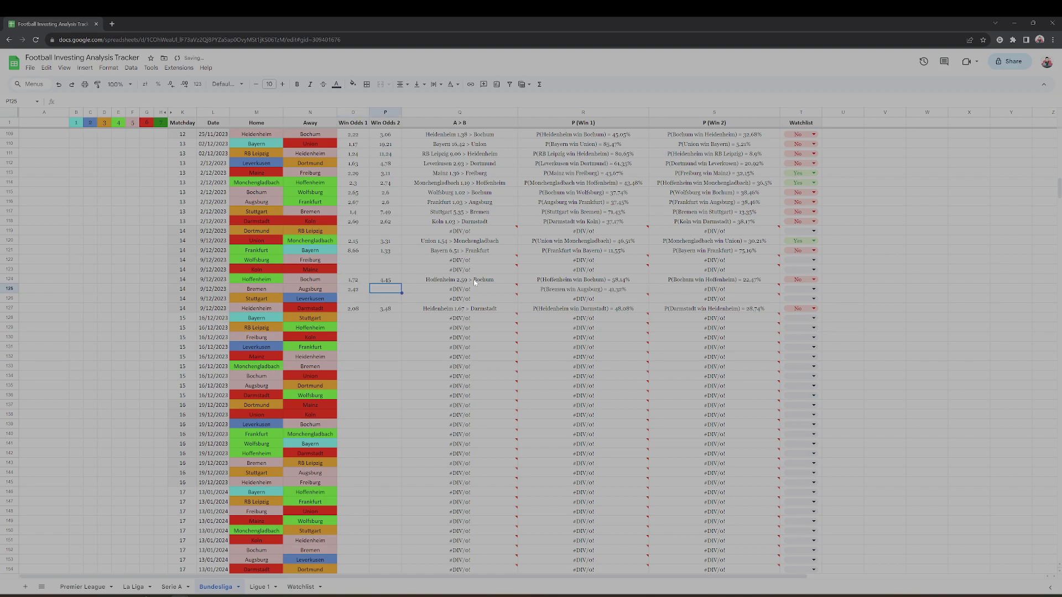
text(2.77)
key(Tab)
Set the Watchlist value for the matchday 14 Bremen vs Augsburg match to No.
key(Tab)
key(Tab)
key(Tab)
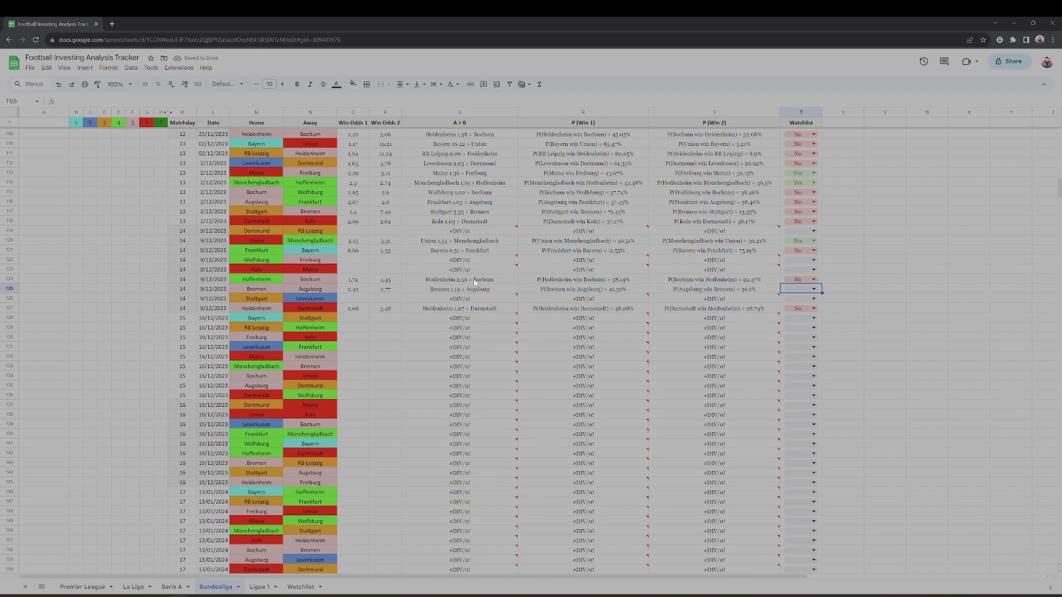
text(No)
key(Return)
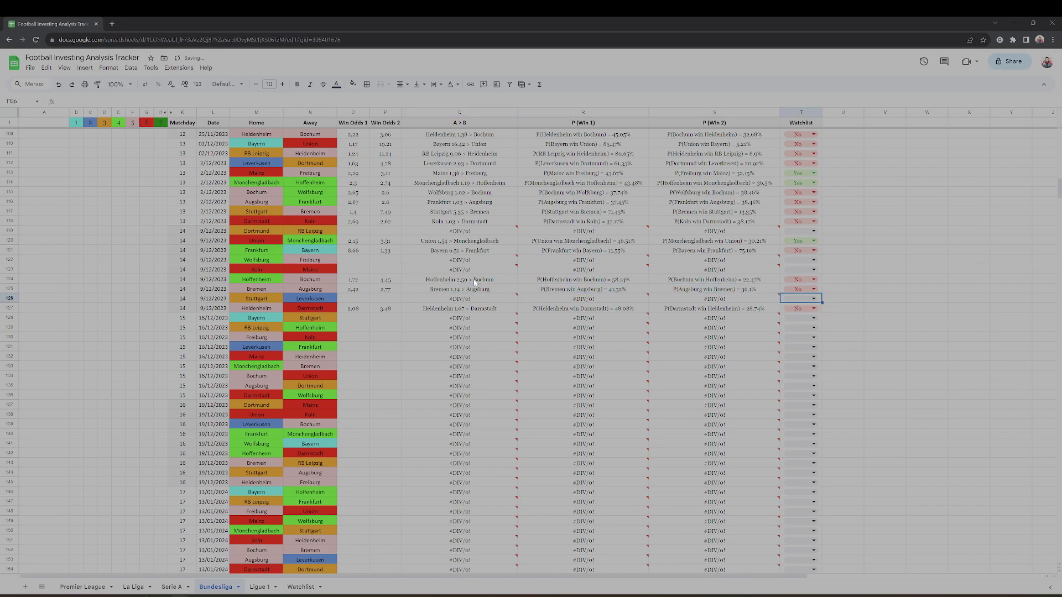
Enter Win Odds 1 as 2.88 and Win Odds 2 as 2.32 for the matchday 14 Stuttgart vs Leverkusen match.
key(Left)
key(Left)
key(Left)
key(Left)
key(Left)
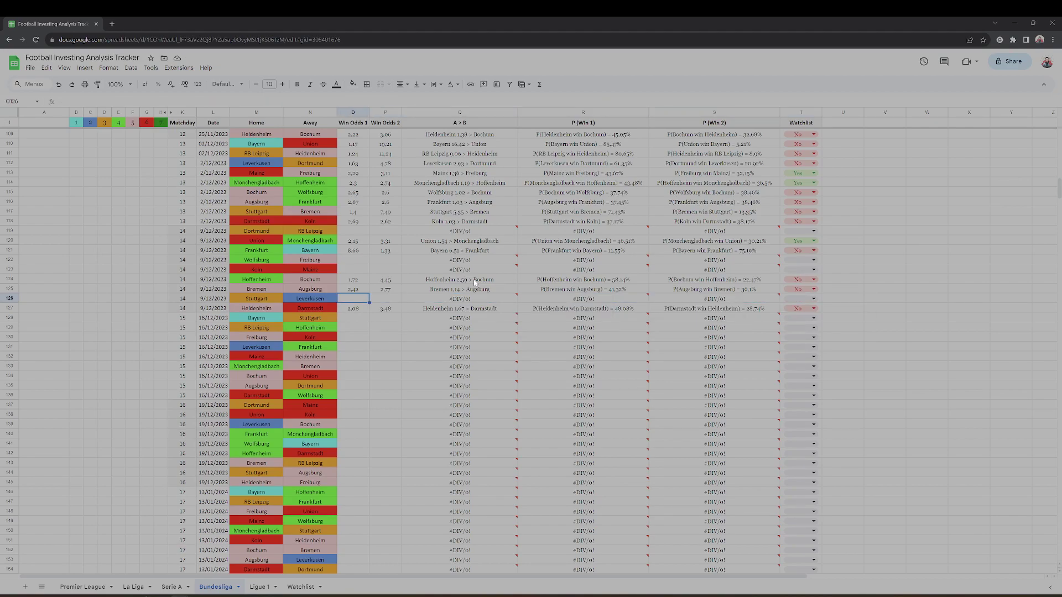
text(2.88)
key(Tab)
text(2.32)
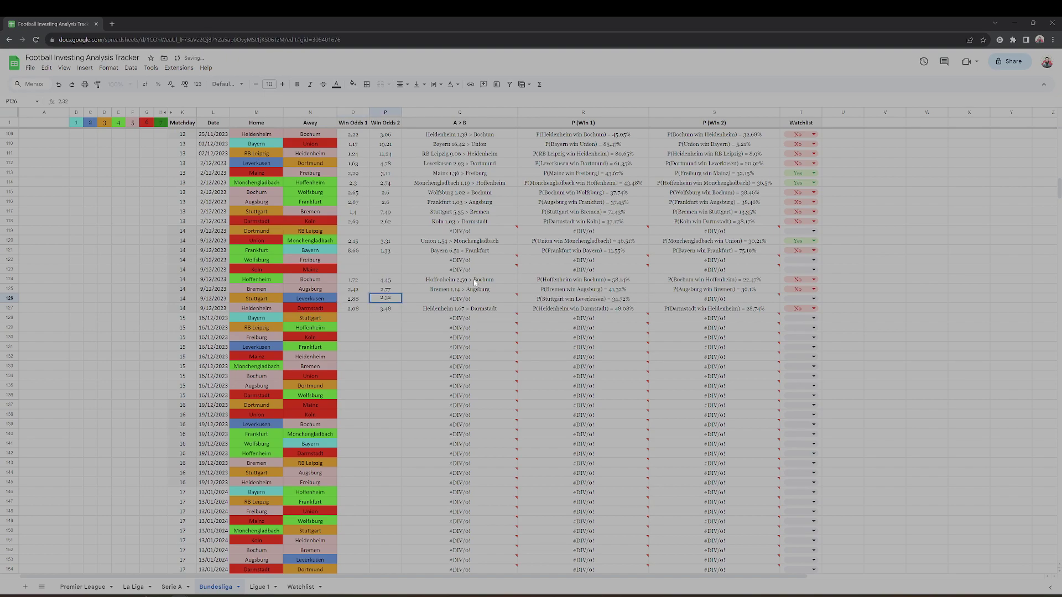
key(Tab)
Set the Watchlist value for the matchday 14 Stuttgart vs Leverkusen match to No.
key(Tab)
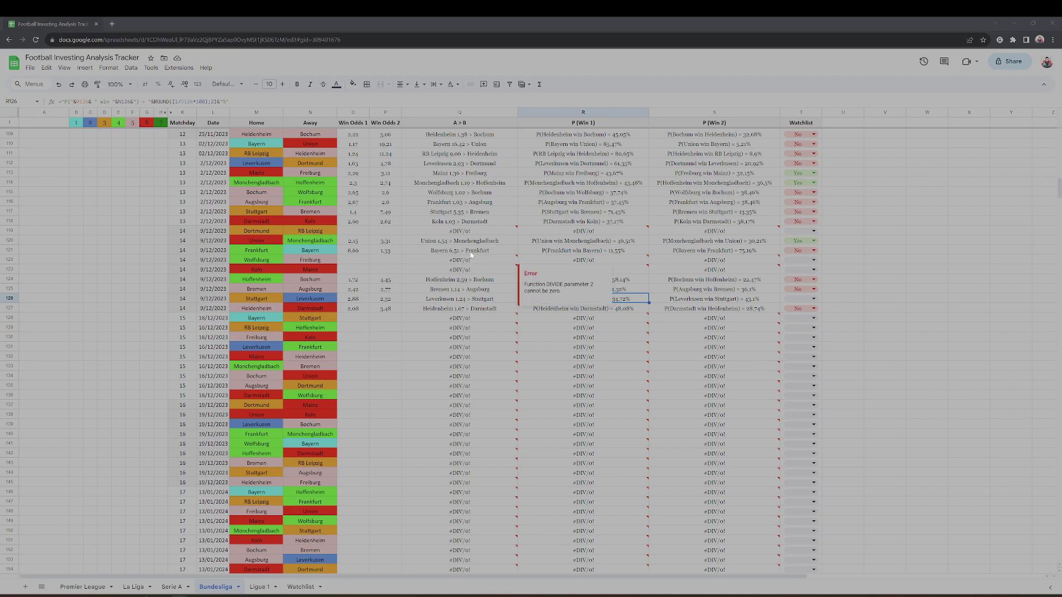
mouse_move(500, 319)
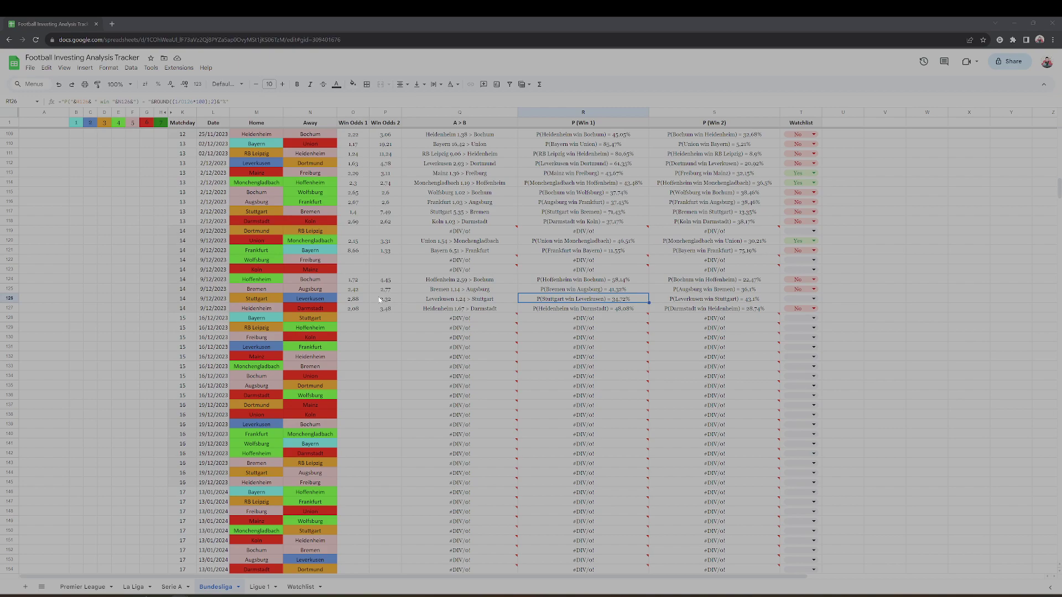
click(814, 299)
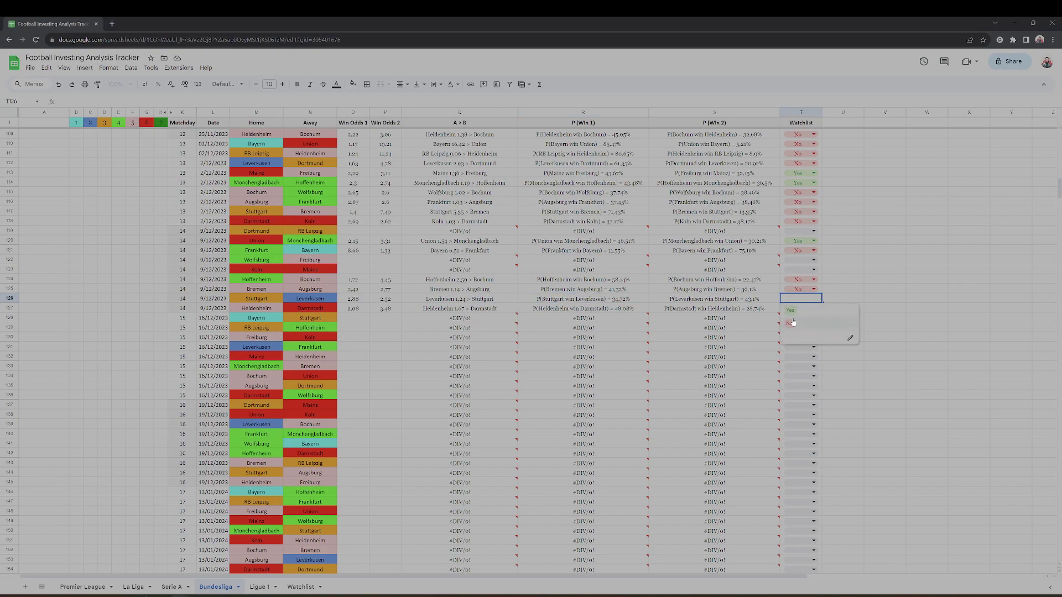
click(795, 323)
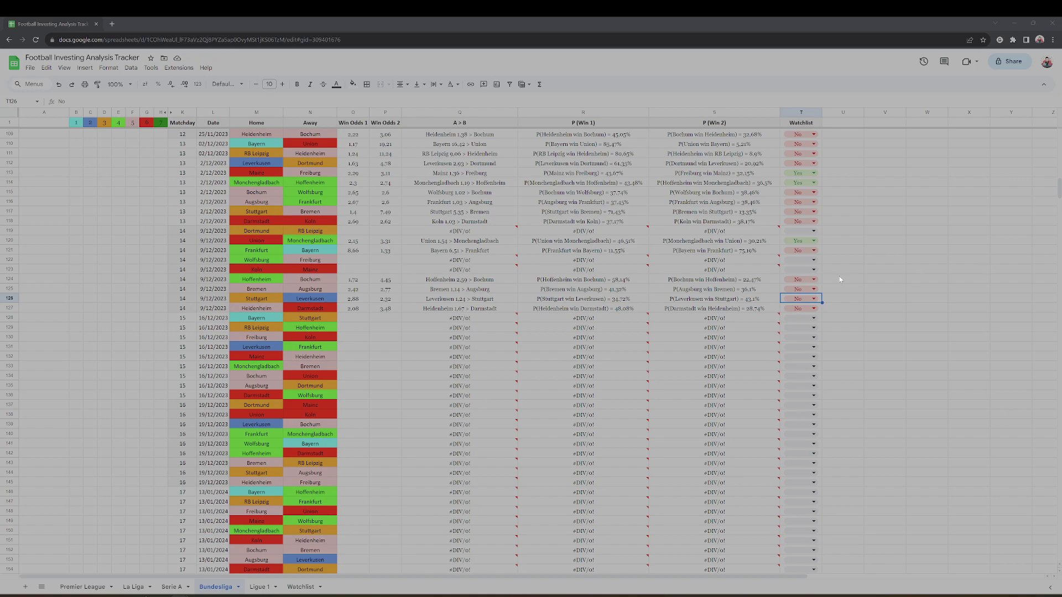
Enter Win Odds 1 as 2.42 and Win Odds 2 as 2.77 for the matchday 14 Wolfsburg vs Freiburg match.
click(295, 262)
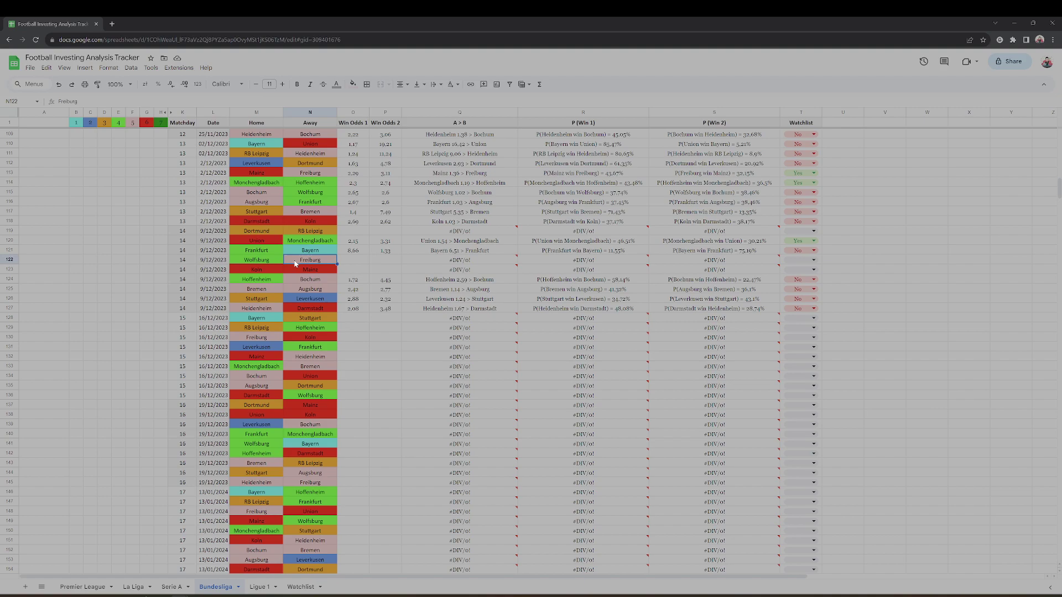
key(Up)
key(Right)
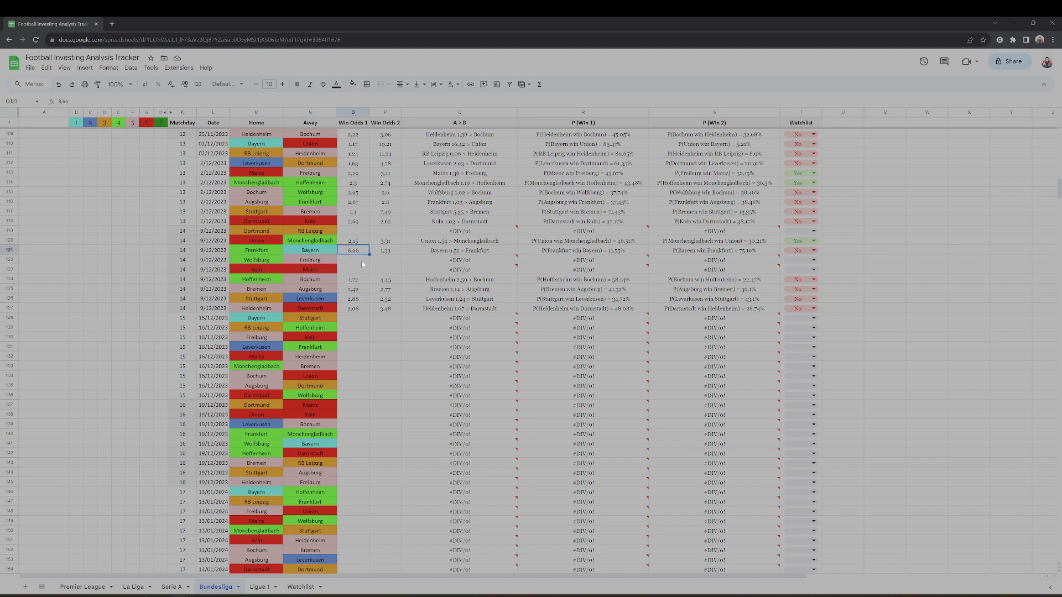
key(Down)
text(2.42)
key(Tab)
text(2.7)
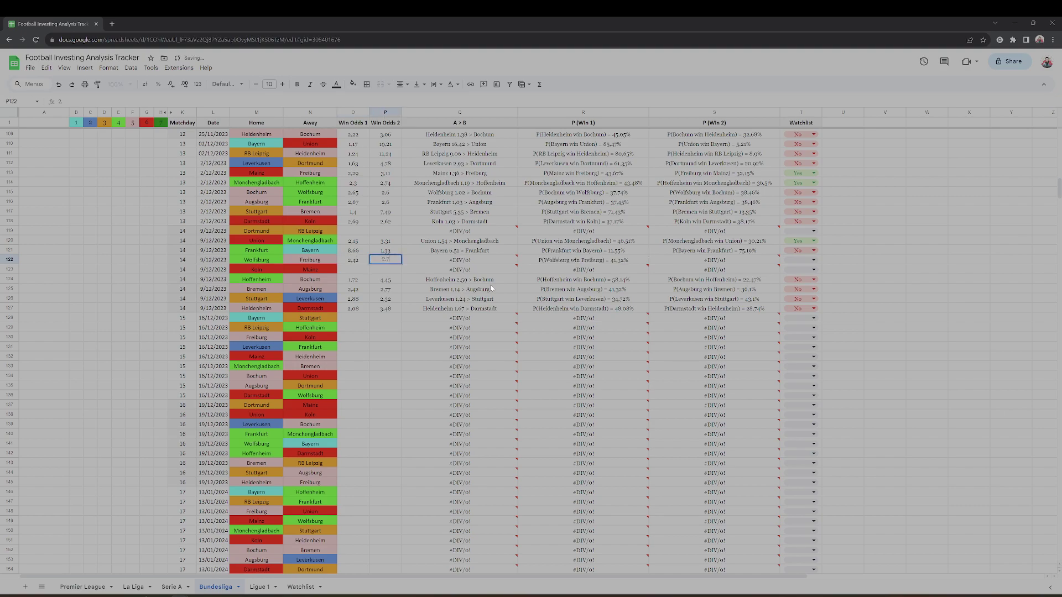
text(7)
key(Tab)
Set the Watchlist value for the matchday 14 Wolfsburg vs Freiburg match to No.
key(Tab)
key(Tab)
key(Tab)
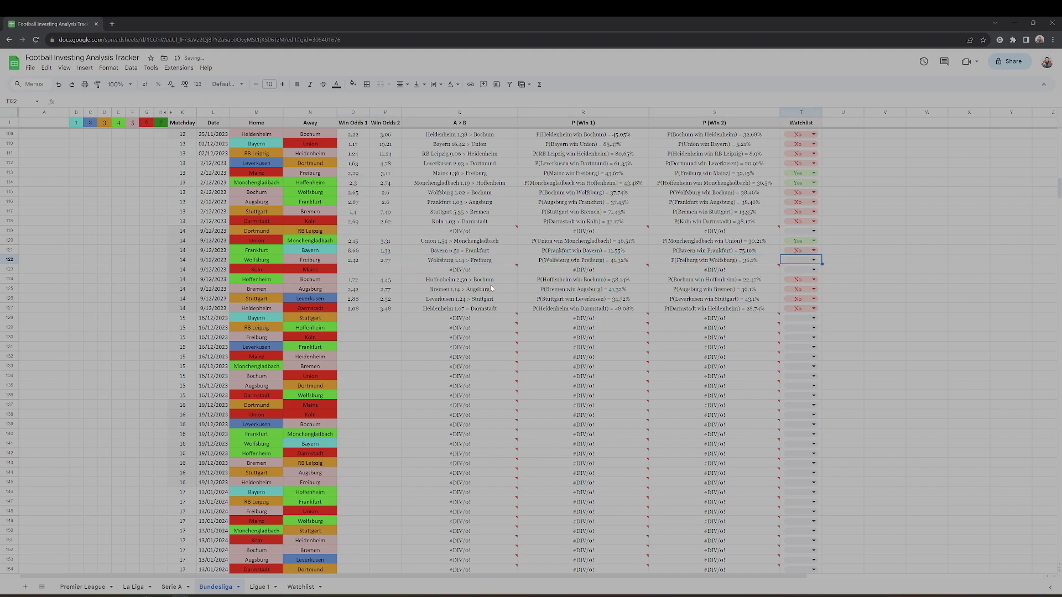
text(No)
key(Return)
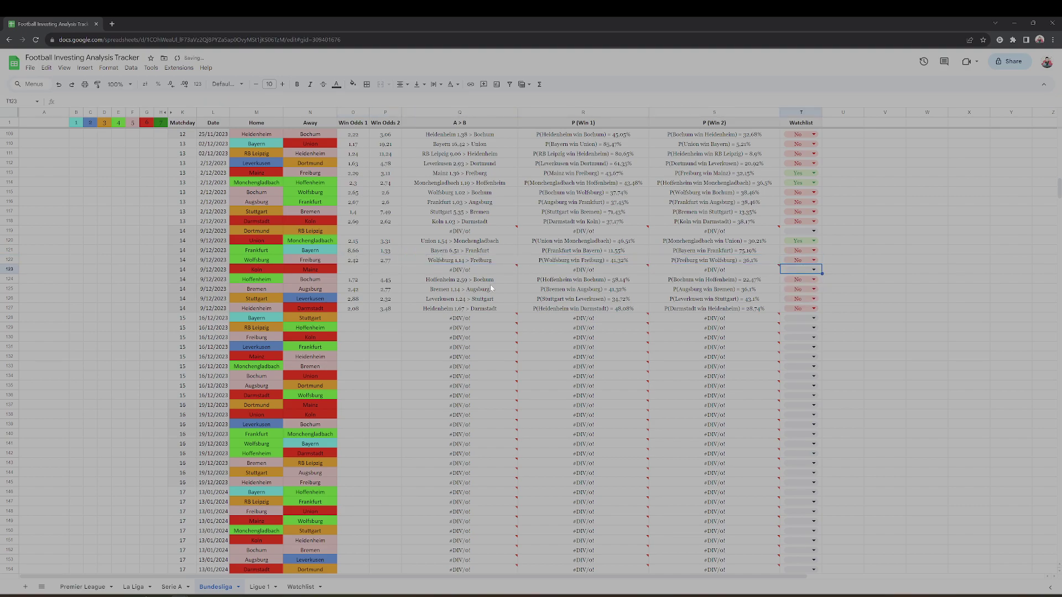
Enter Win Odds 1 as 2.43 and Win Odds 2 as 2.93 for the matchday 14 Koln vs Mainz match.
key(Left)
key(Left)
key(Left)
key(Left)
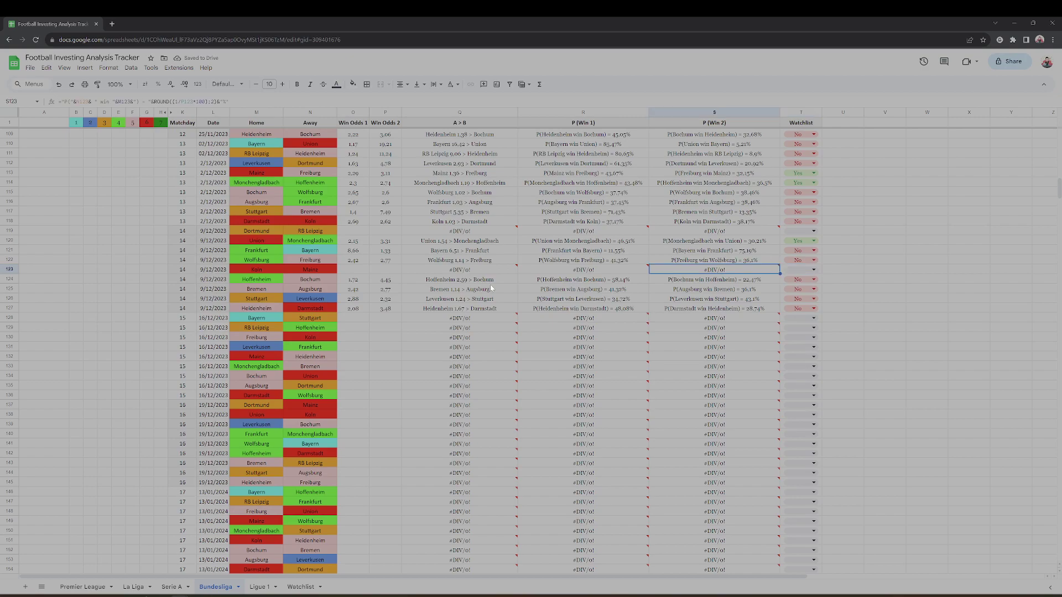
key(Left)
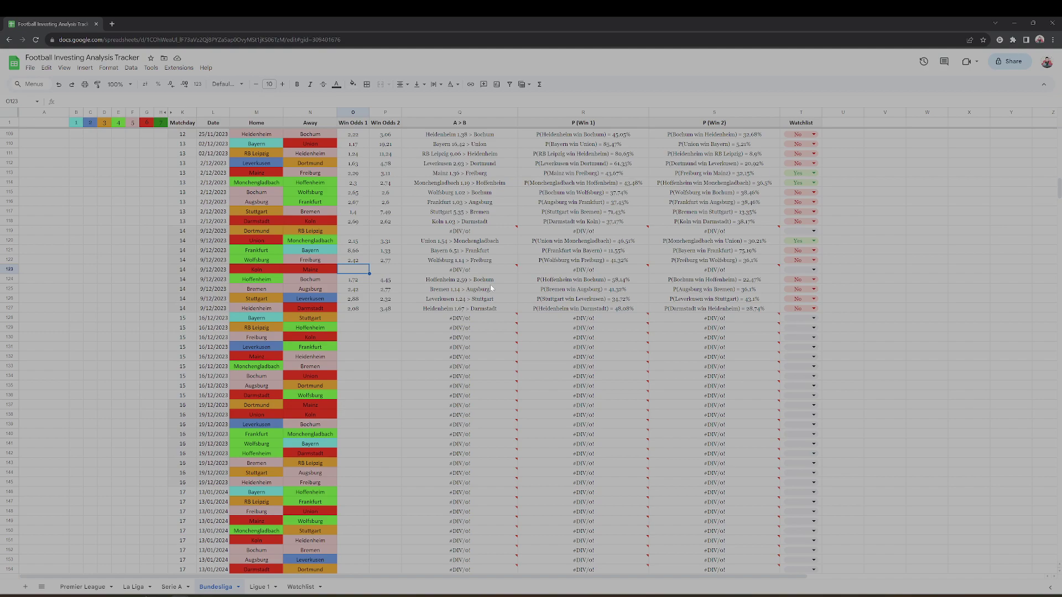
text(2.)
text(423)
key(Tab)
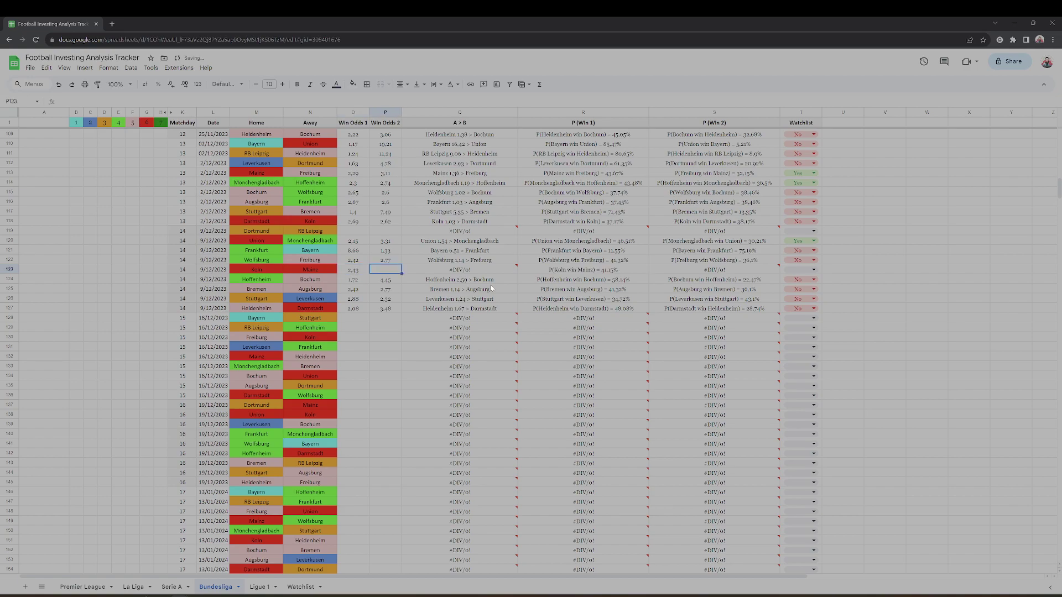
text(2.93)
key(Tab)
key(Left)
key(Left)
key(Left)
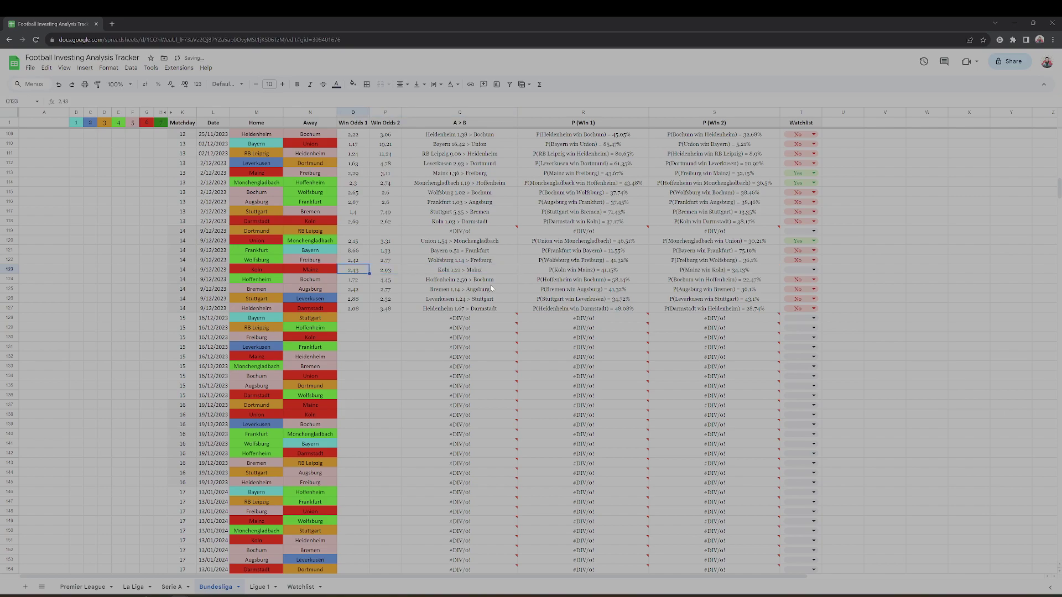
Set the Watchlist value for the matchday 14 Koln vs Mainz match to No.
key(Right)
key(Right)
key(Left)
key(Right)
key(Right)
key(Right)
key(Right)
key(Right)
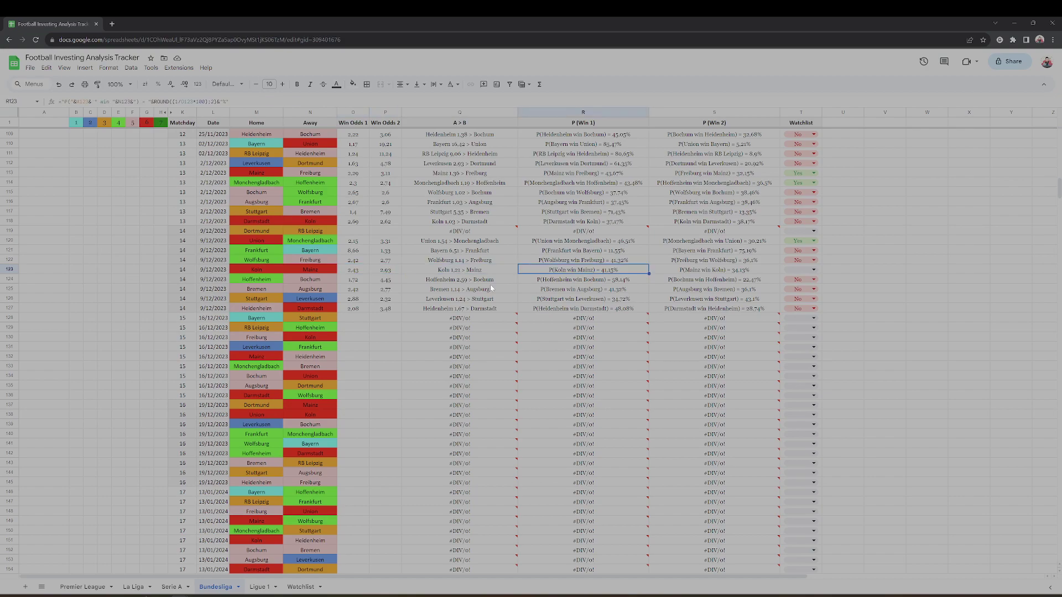
text(No)
key(Return)
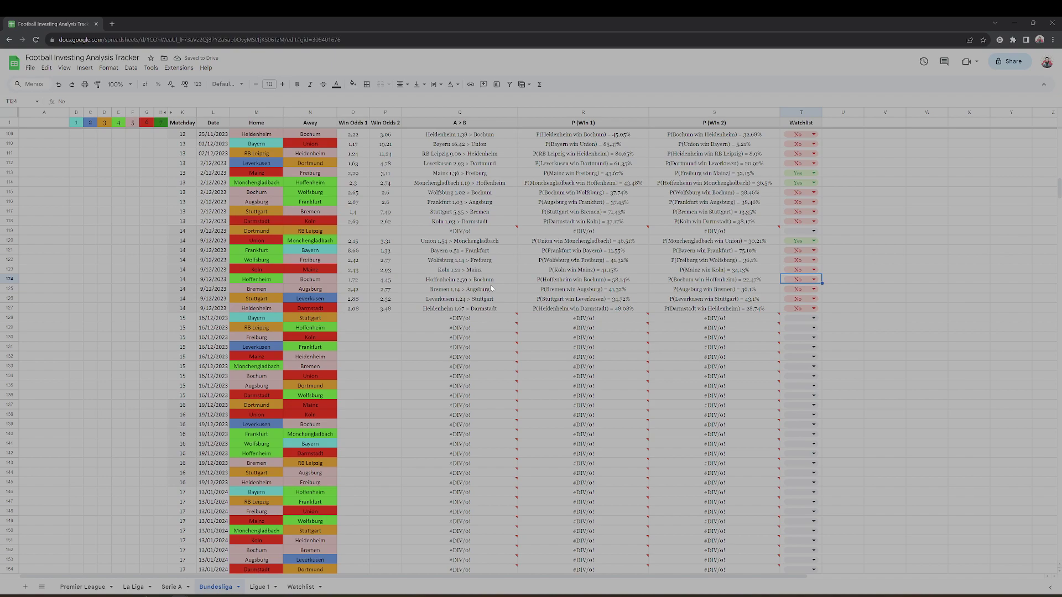
Enter Win Odds 1 as 2.54 and Win Odds 2 as 2.56 for the matchday 14 Dortmund vs RB Leipzig match.
key(Up)
key(Up)
key(Up)
key(Left)
key(Left)
key(Left)
key(Left)
key(Left)
key(Left)
key(Up)
key(Up)
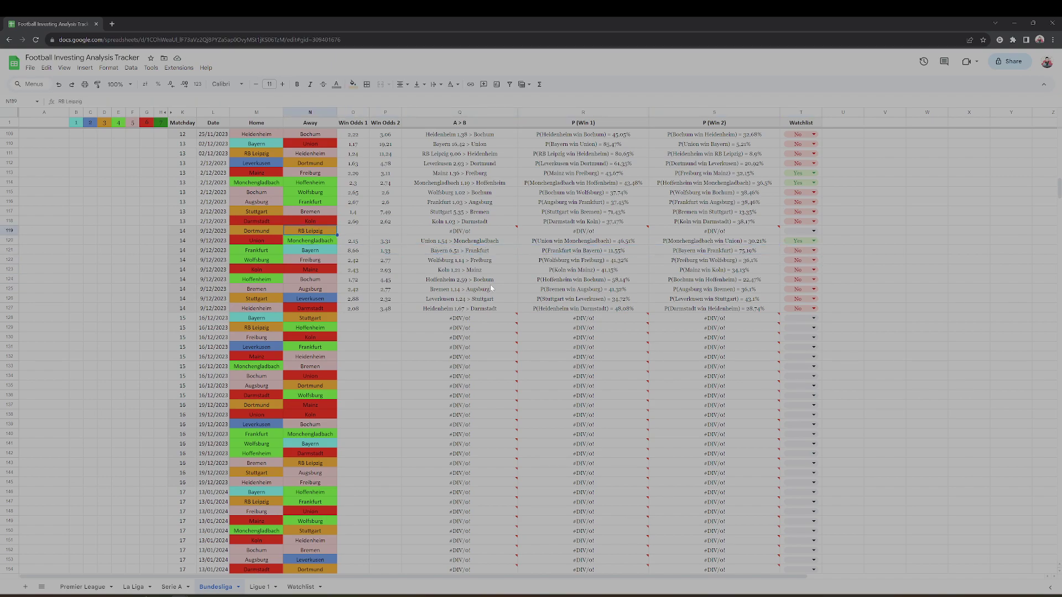
key(Right)
key(Left)
key(Left)
key(Right)
key(Right)
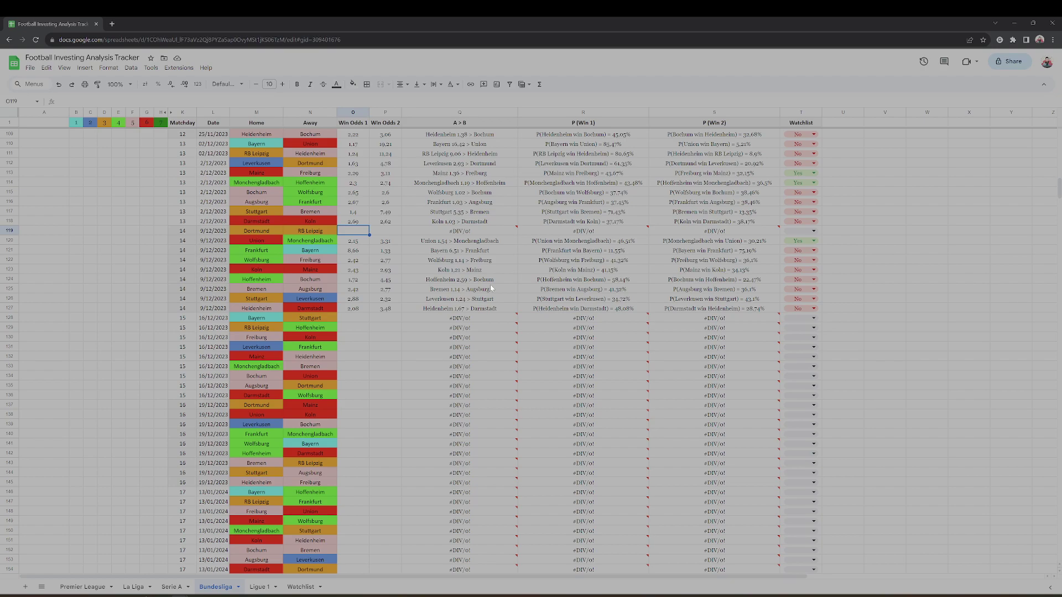
text(2.54)
key(Tab)
text(2.56)
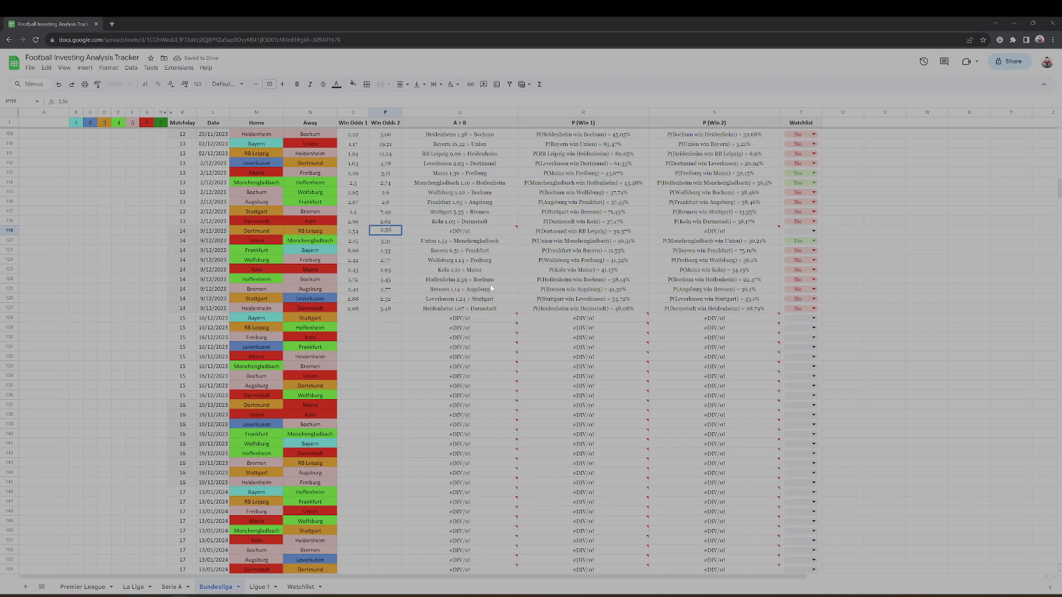
key(Return)
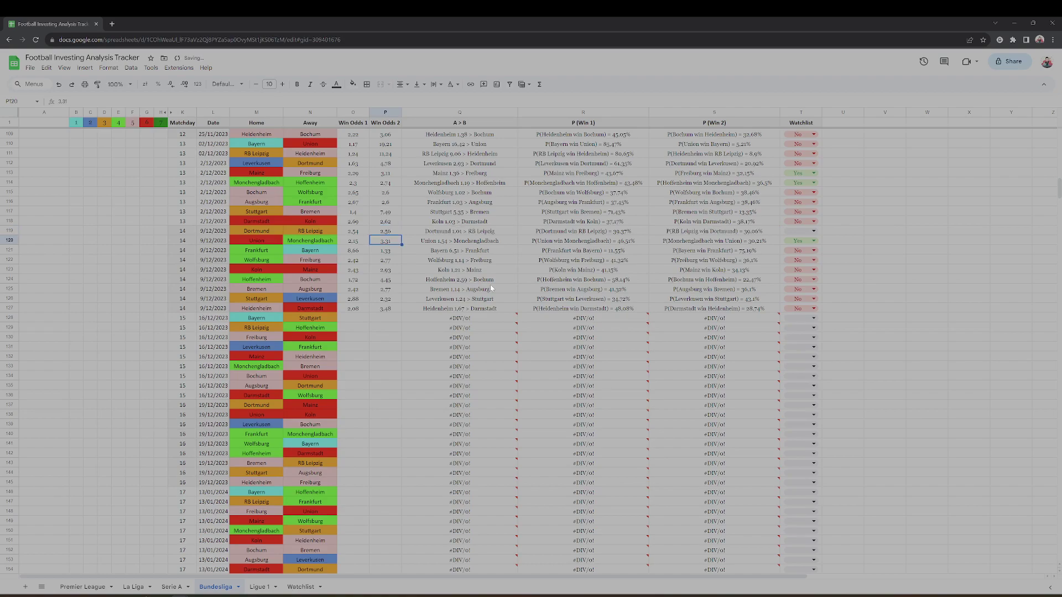
Set the Watchlist value for the matchday 14 Dortmund vs RB Leipzig match to No.
key(Up)
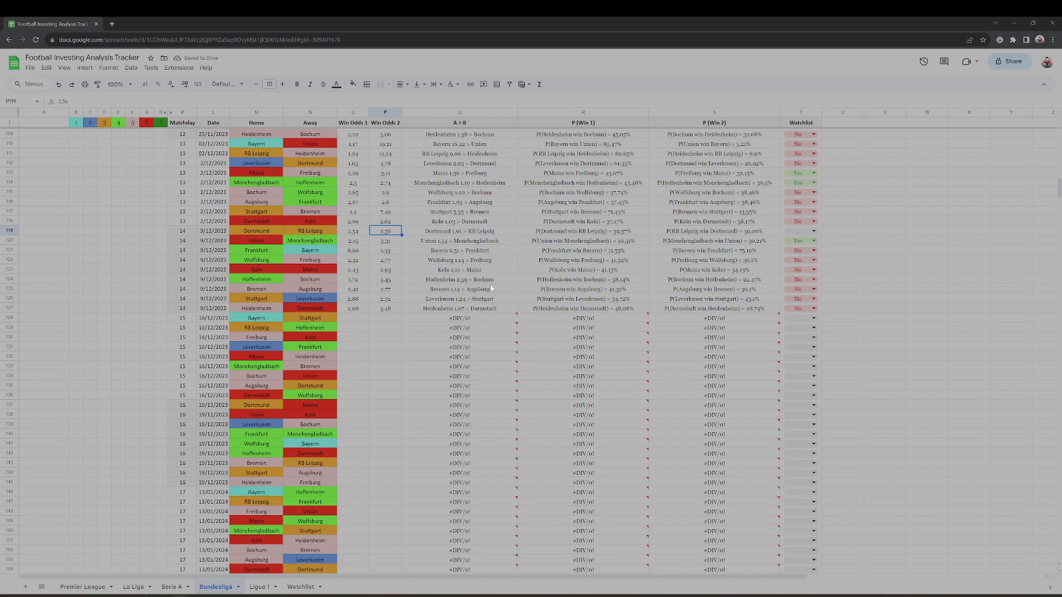
key(Right)
key(Right)
key(Right)
key(Left)
key(Left)
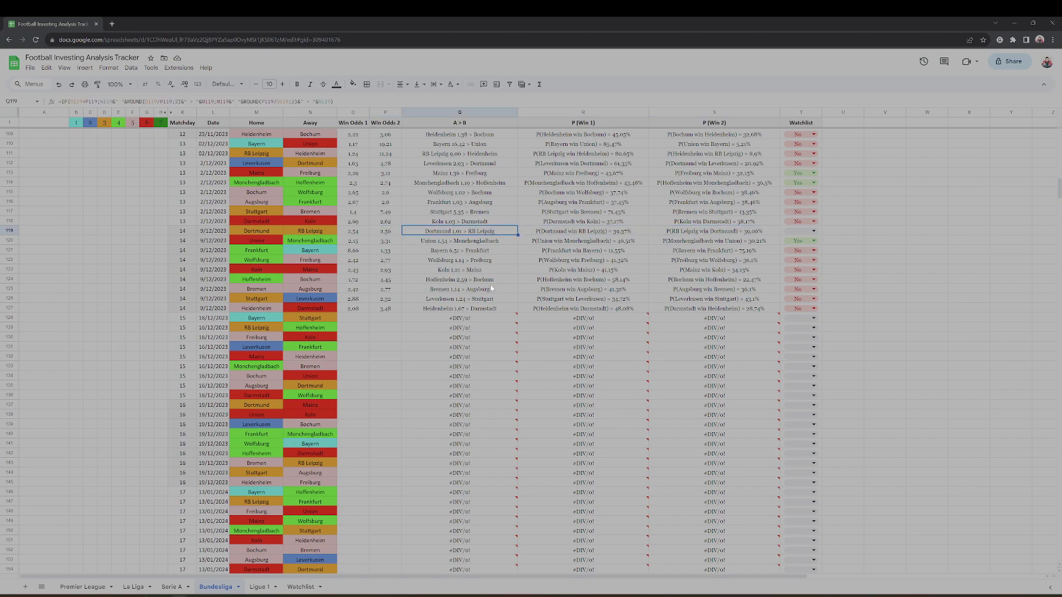
key(Right)
key(Right)
key(Left)
key(Left)
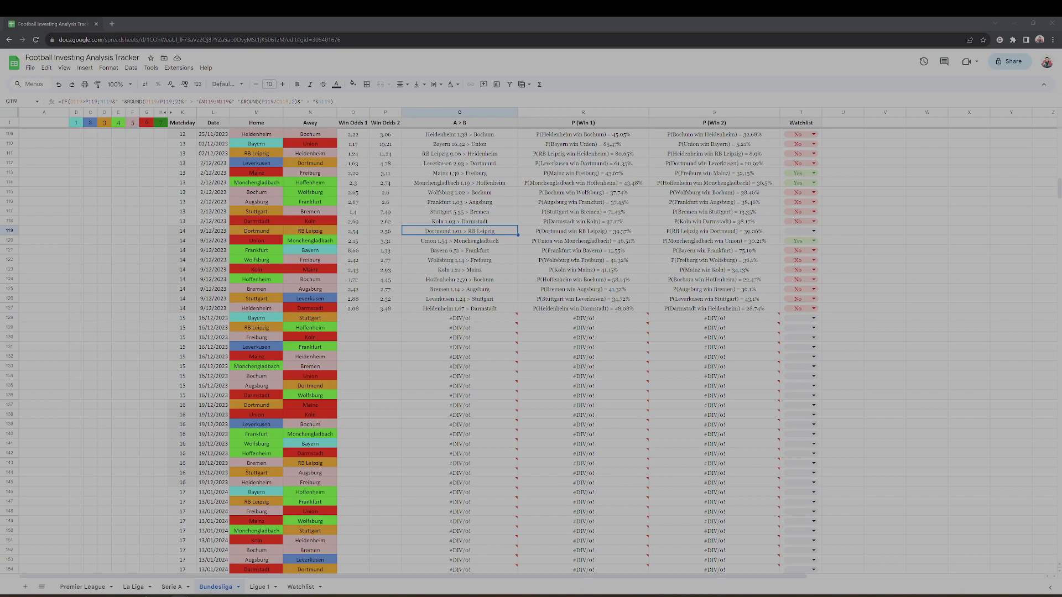
click(801, 232)
click(800, 257)
click(892, 288)
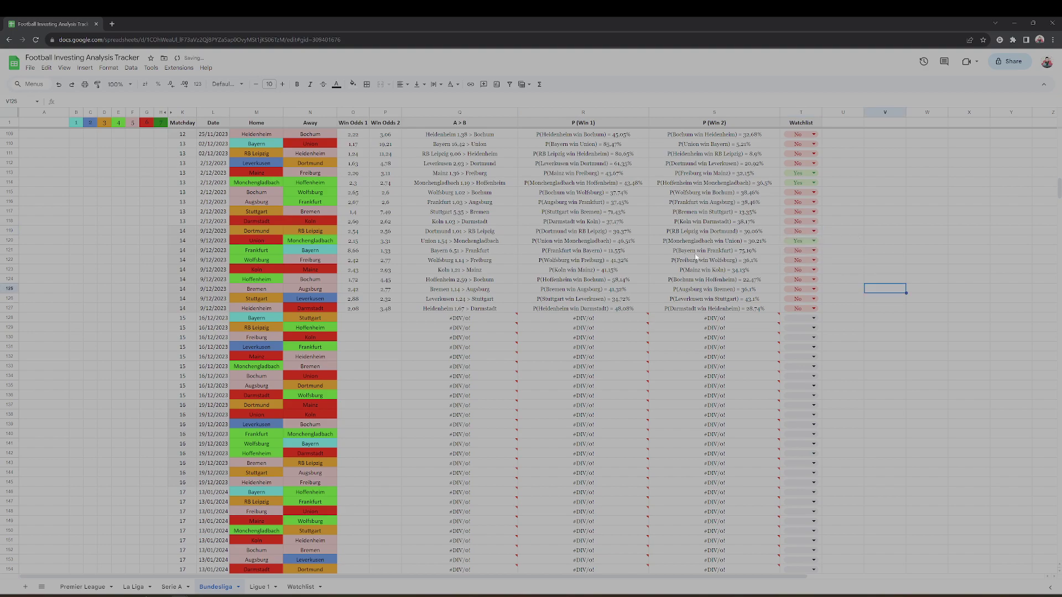
click(17, 240)
click(355, 241)
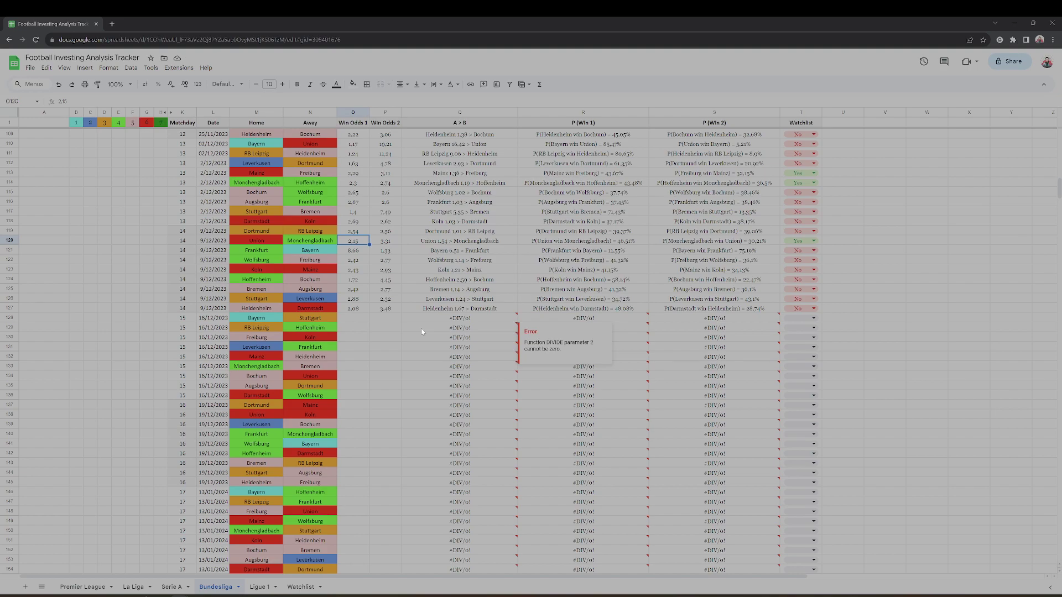
key(Left)
key(Left)
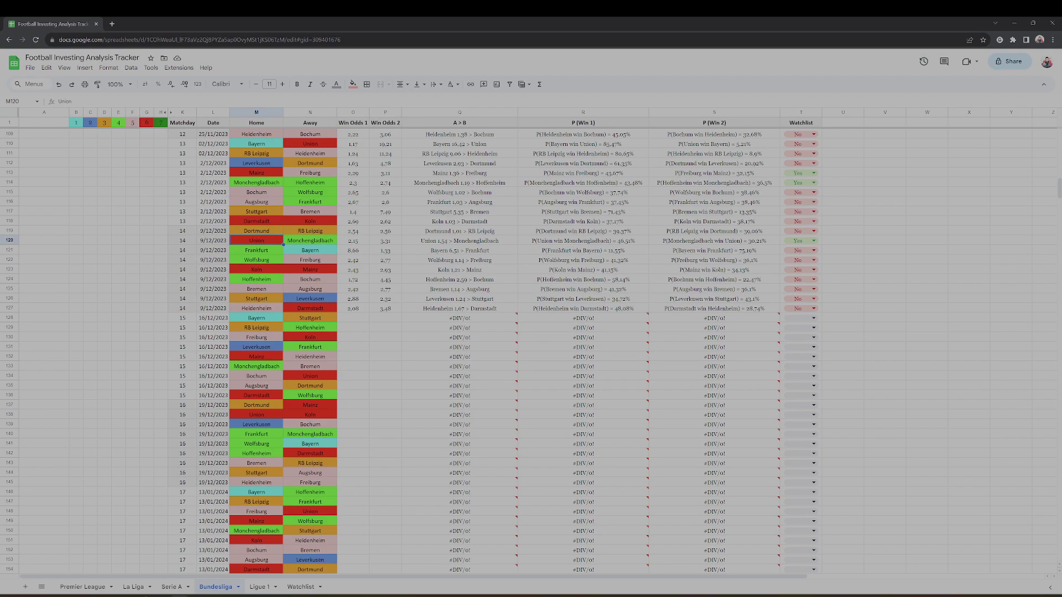
mouse_move(761, 342)
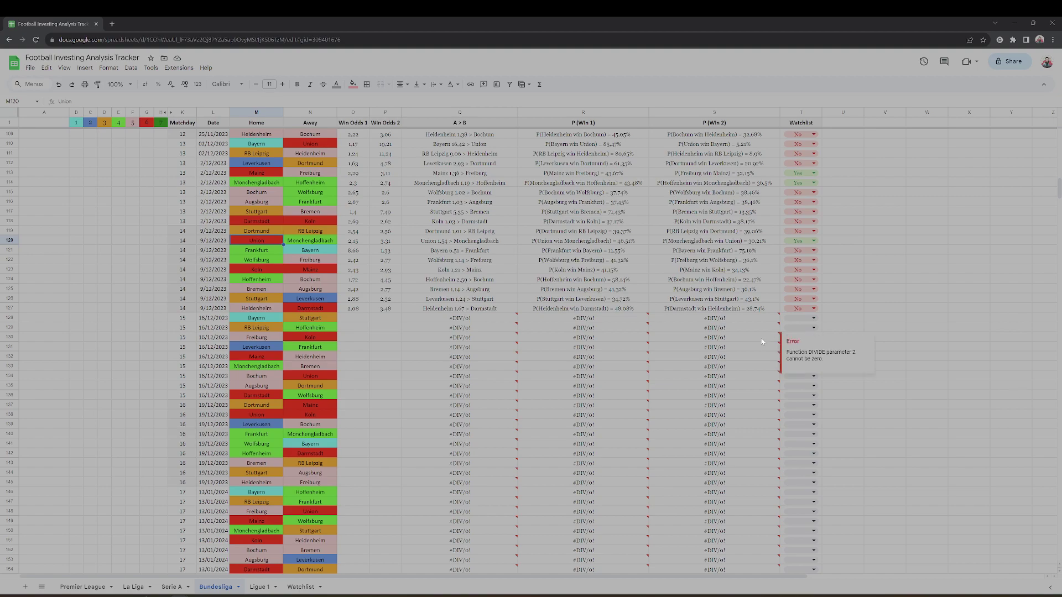